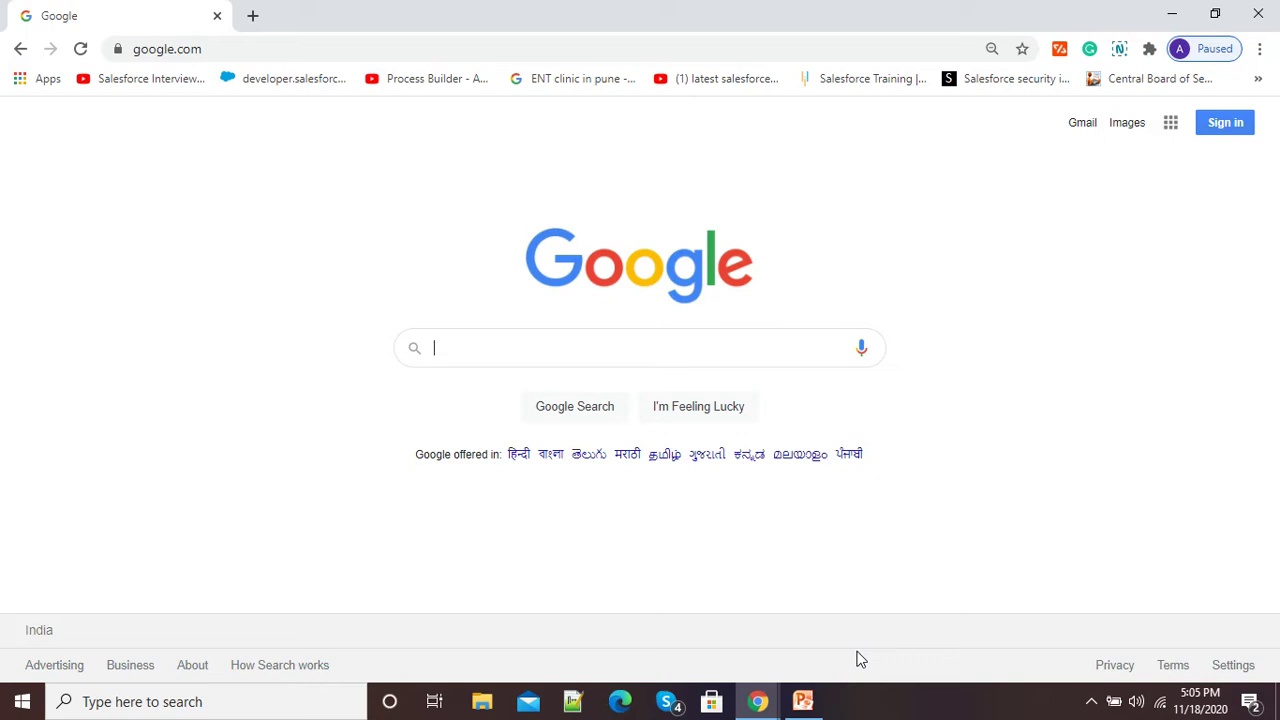
Step: Search Google for 'chrome' and go to the Chrome Web Store Extensions page via its suggestion
type("chrome")
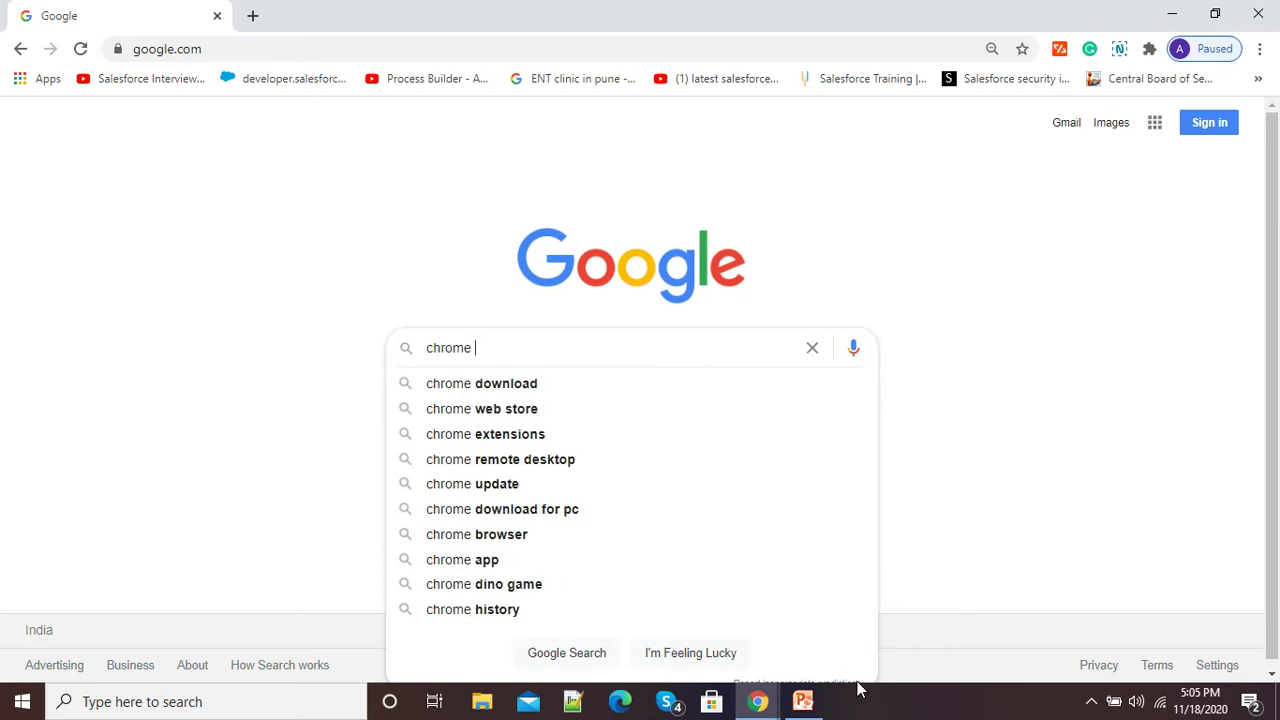
left_click(519, 411)
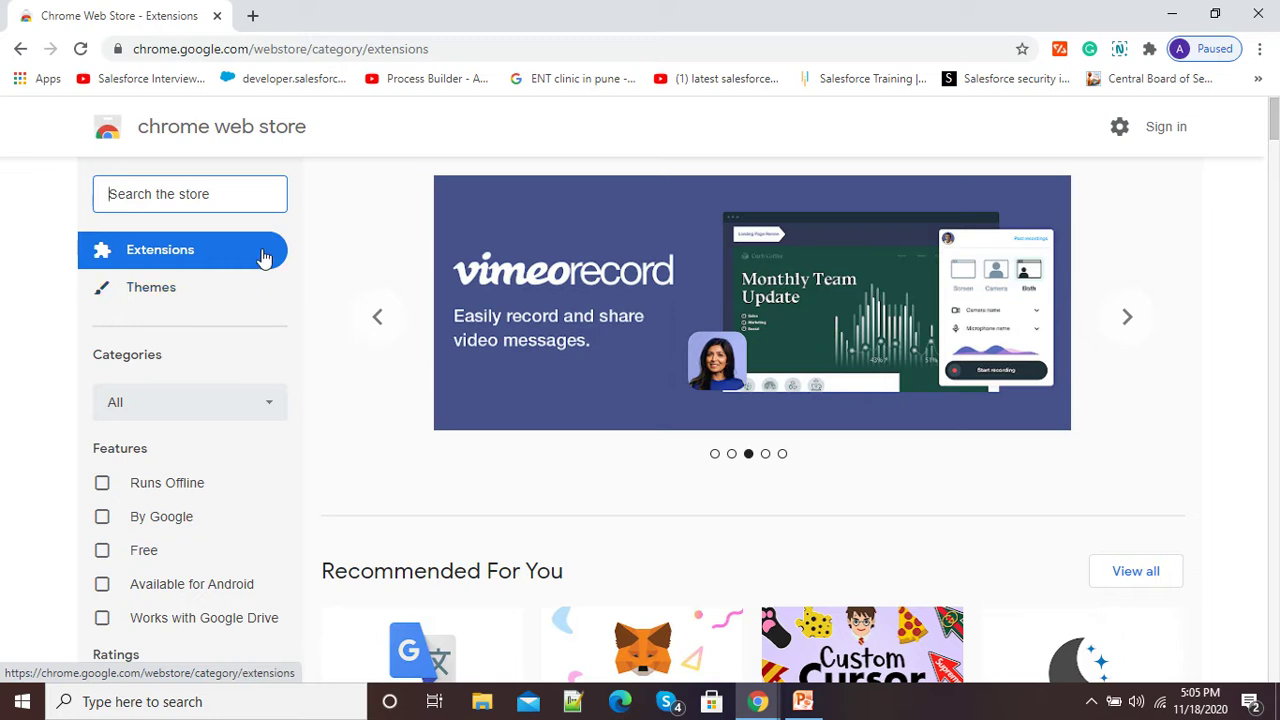
Step: Search the Chrome Web Store for 'Screen recording'
left_click(202, 197)
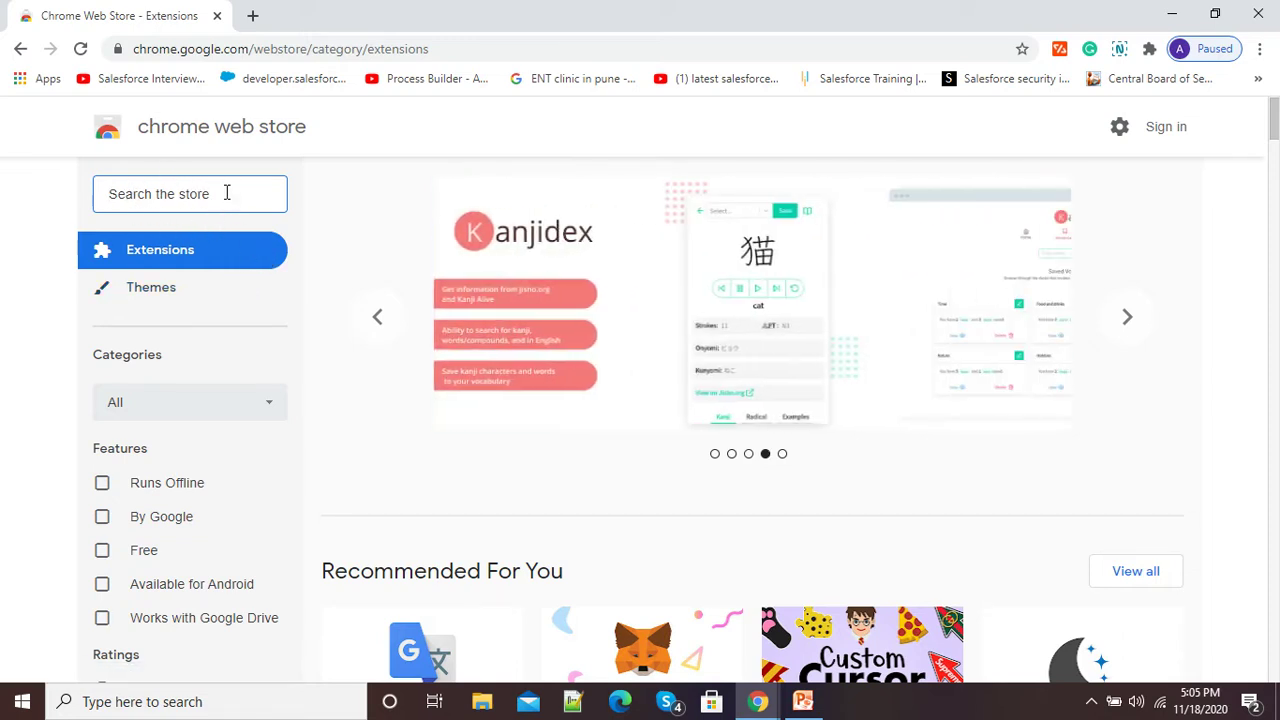
type("Screen rec")
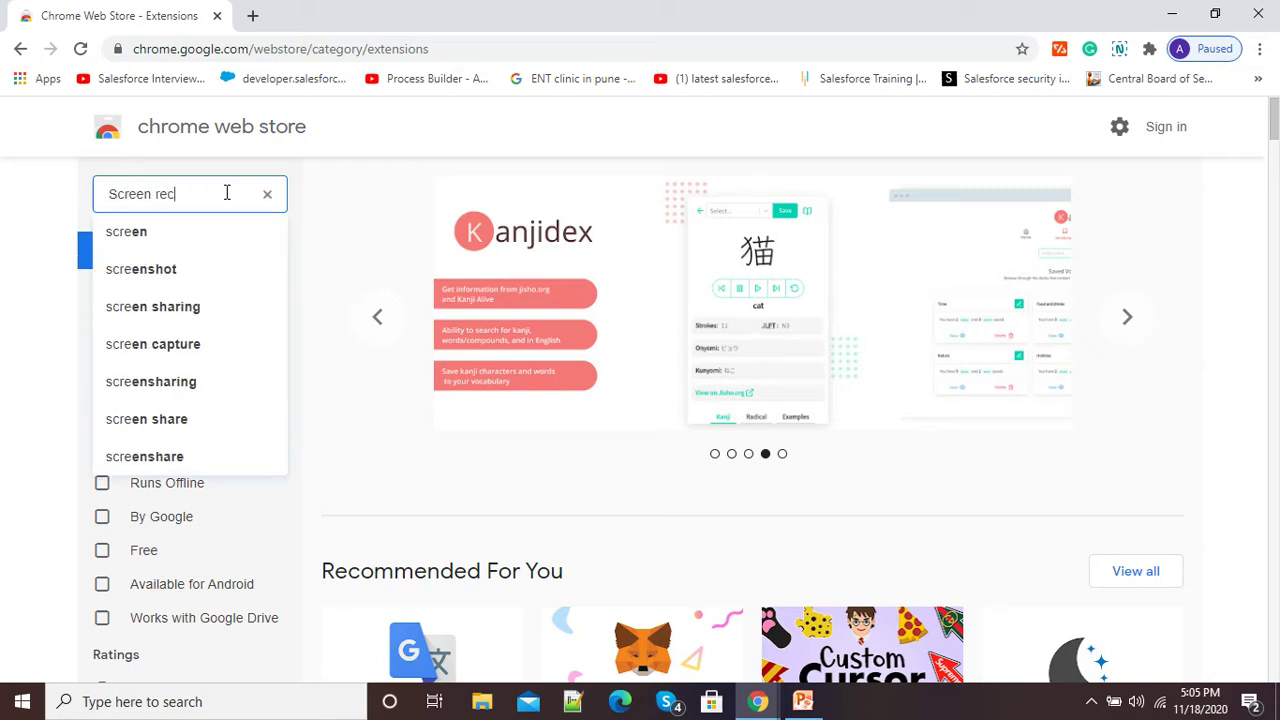
type("ording")
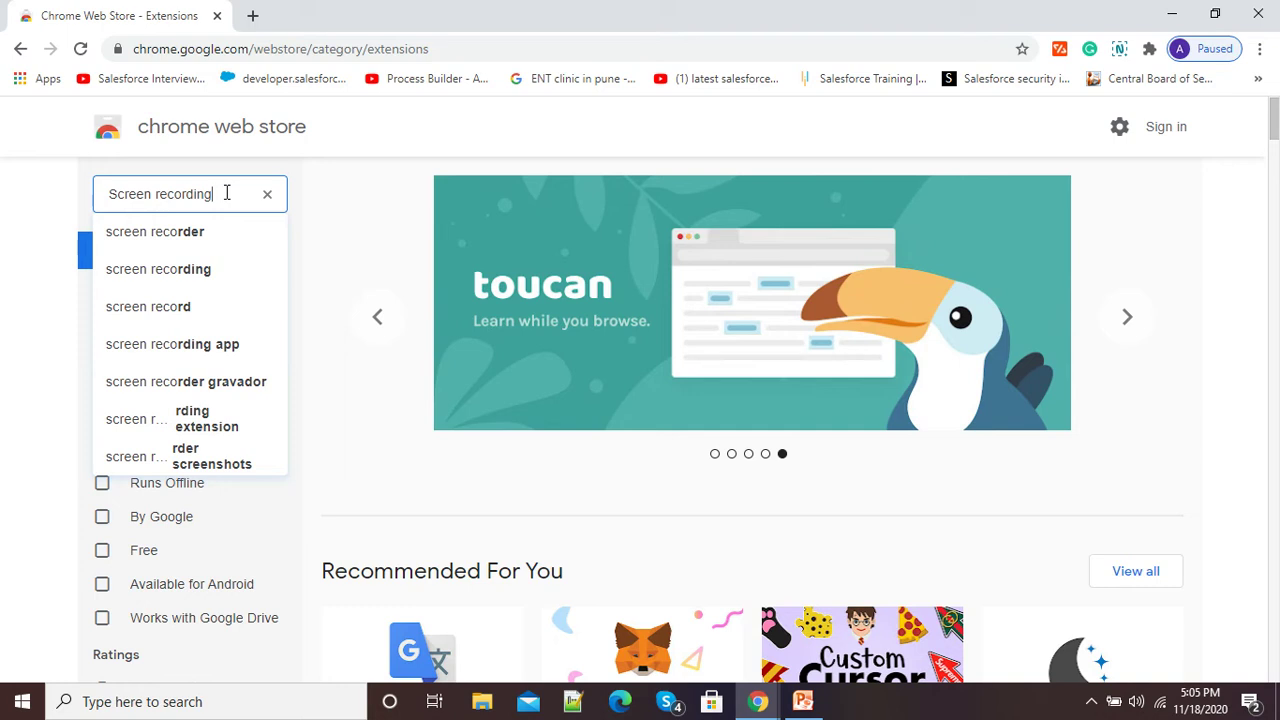
key("Return")
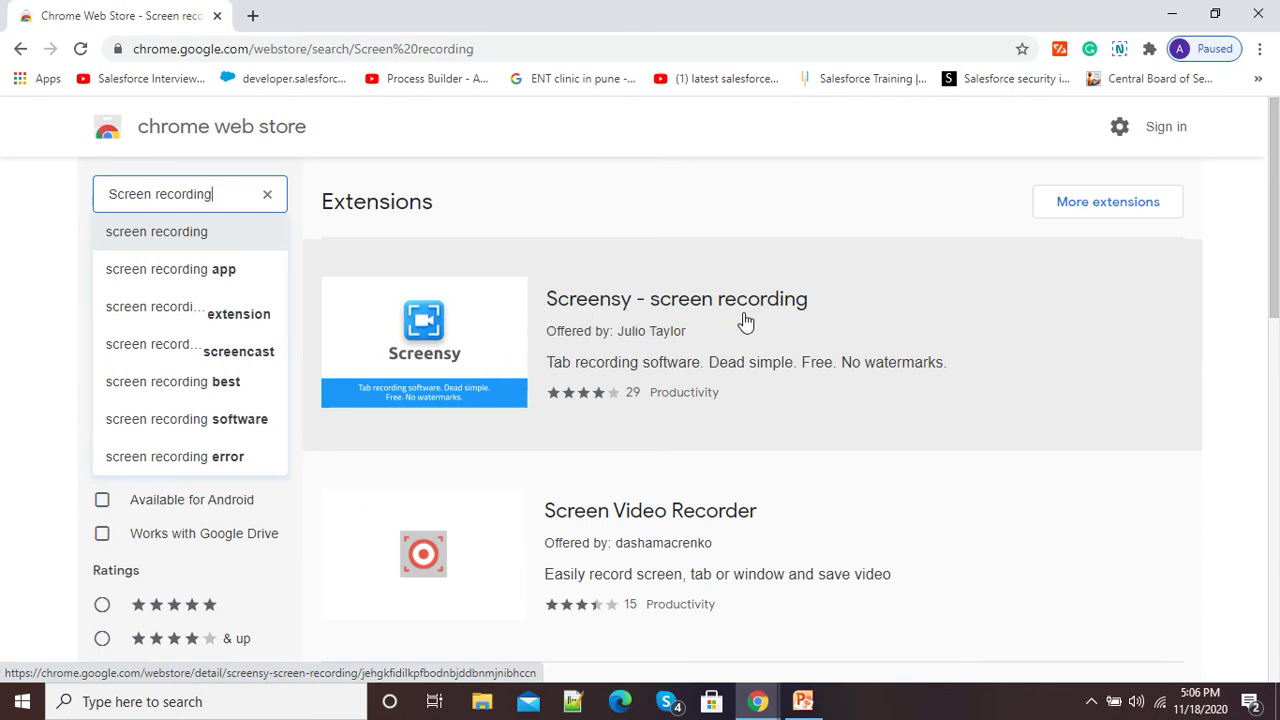
Step: Browse the Screen recording results and open the Screensy - screen recording detail page
scroll(597, 380, "down", 1)
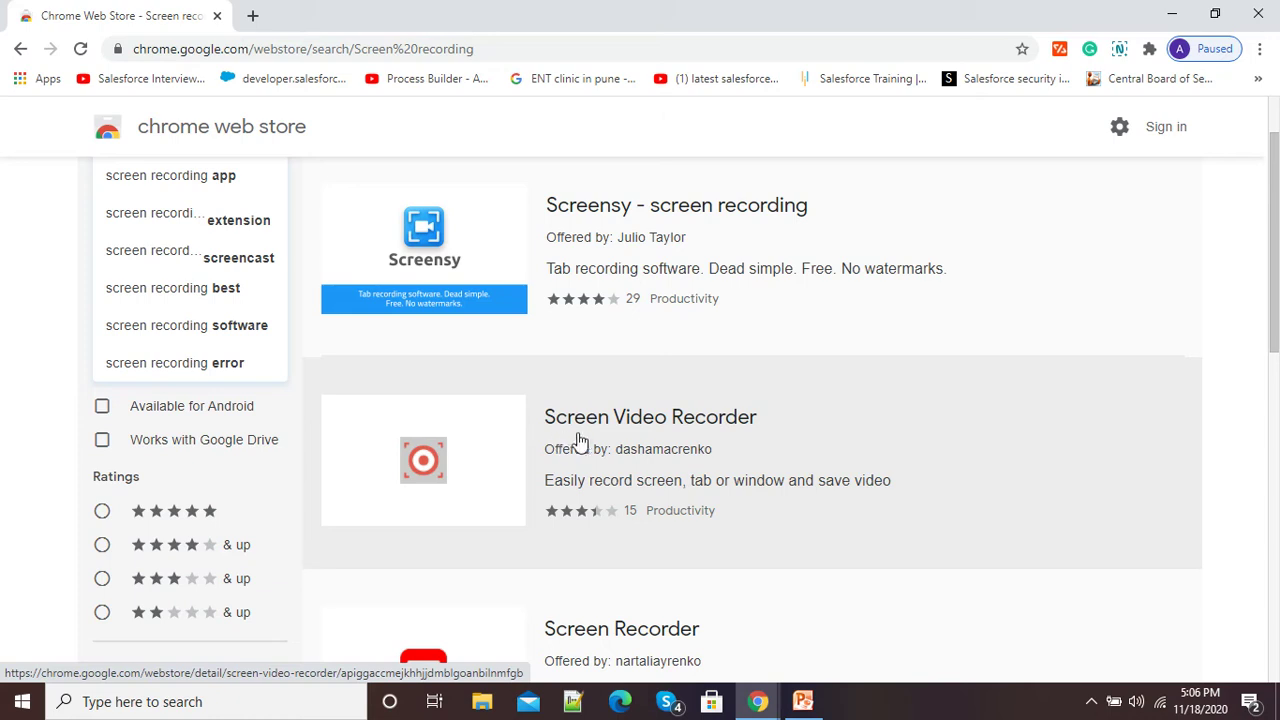
scroll(714, 434, "down", 2)
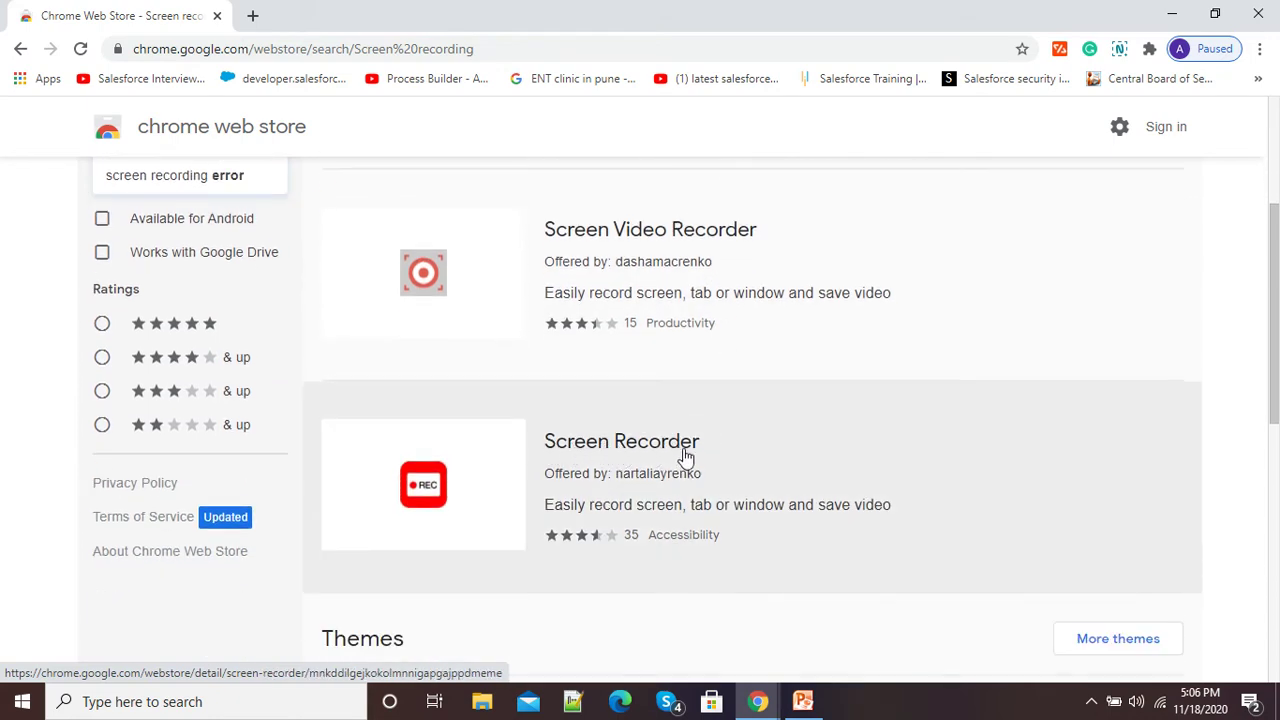
scroll(676, 457, "up", 2)
scroll(676, 452, "down", 2)
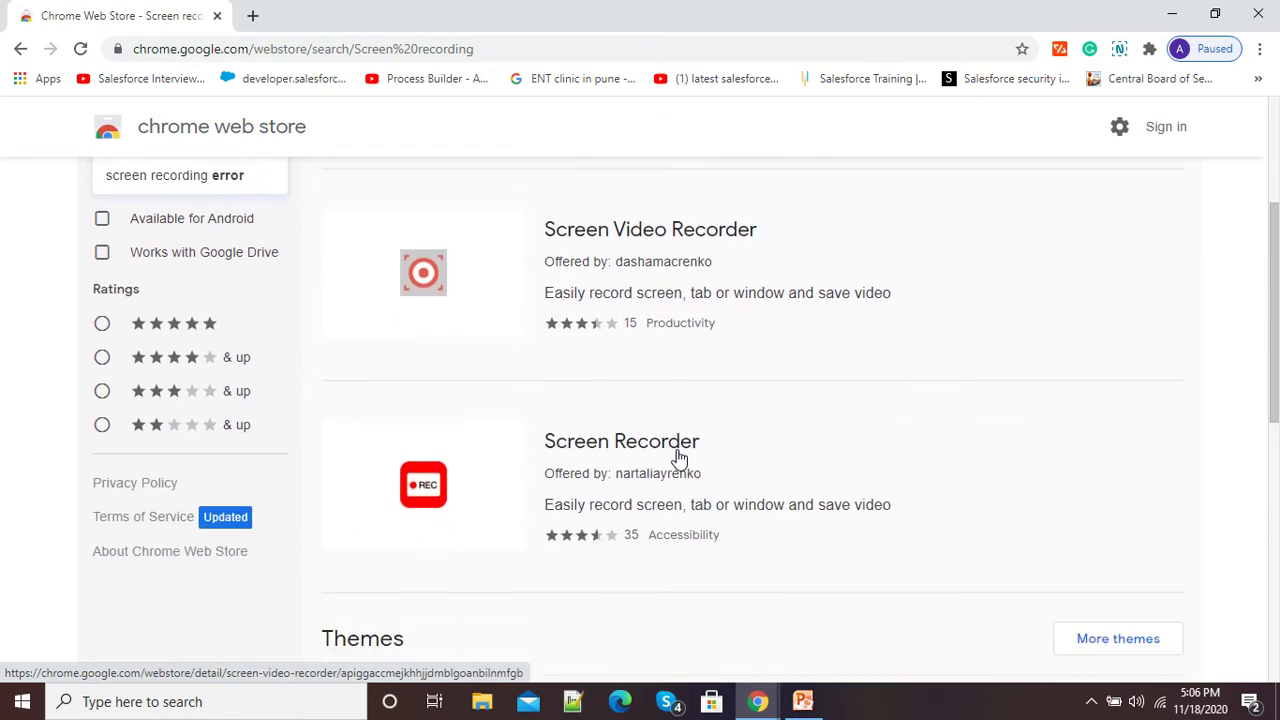
scroll(666, 460, "up", 2)
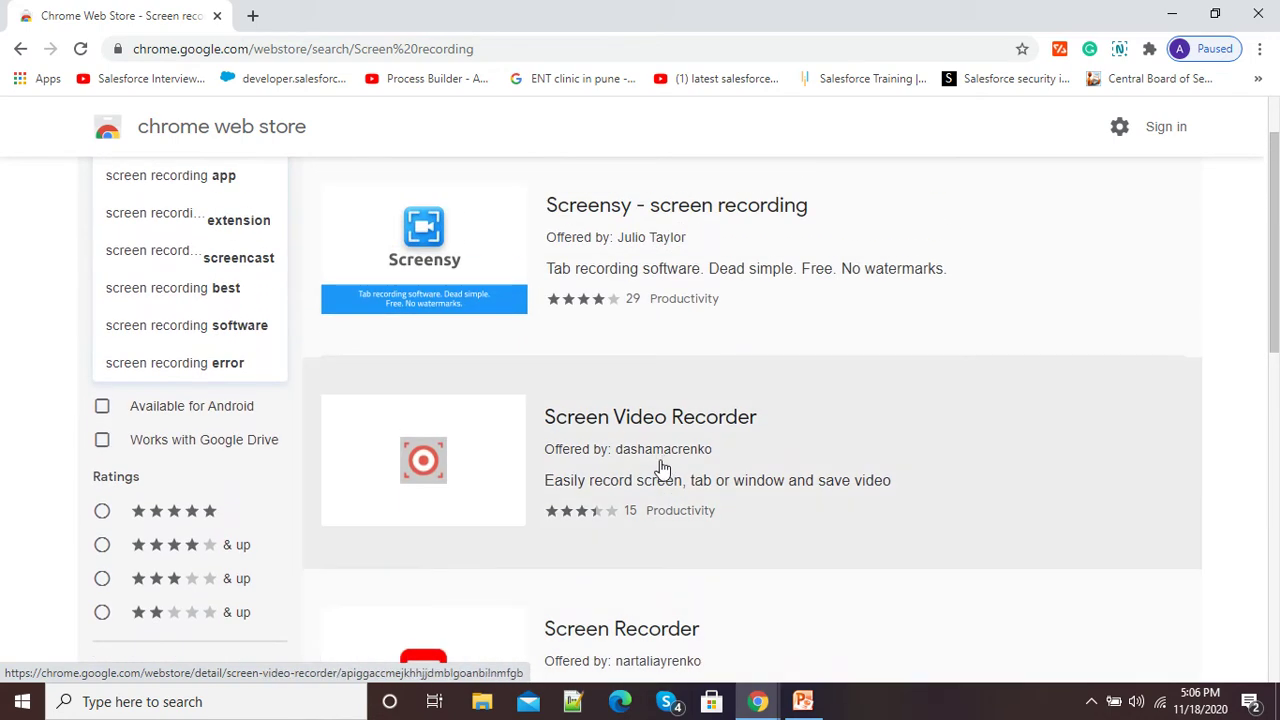
scroll(648, 415, "up", 1)
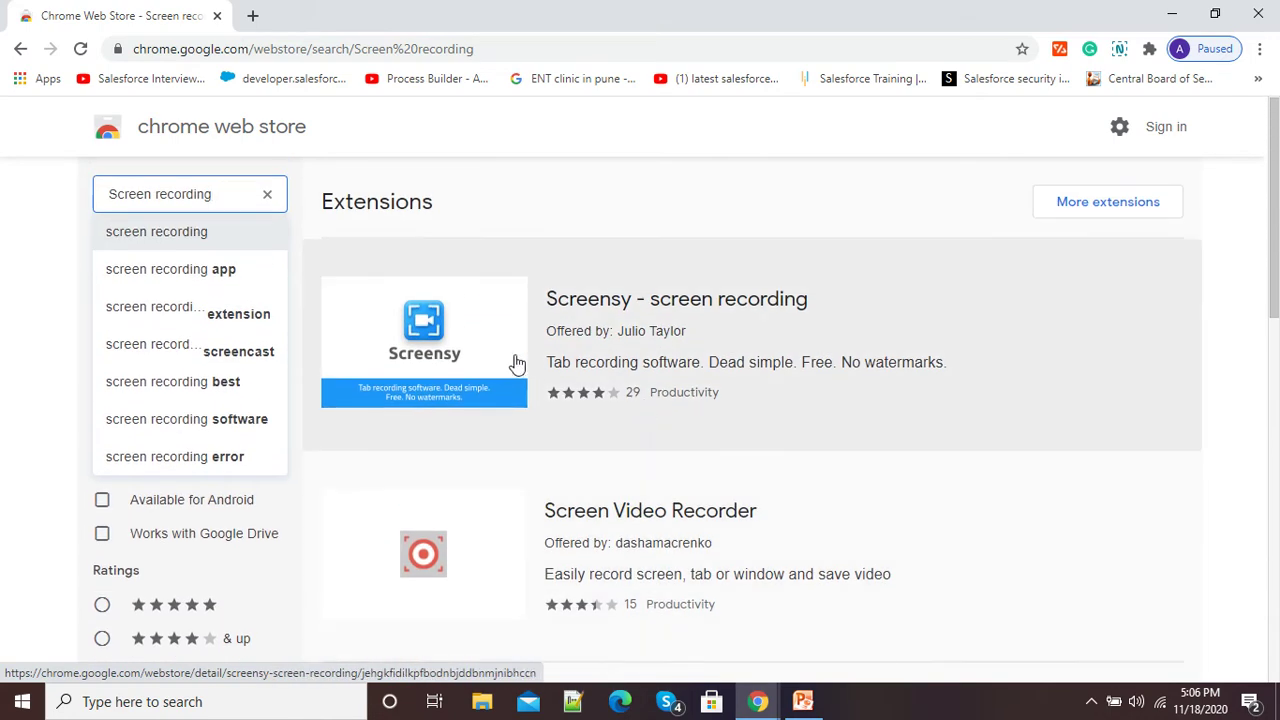
left_click(427, 328)
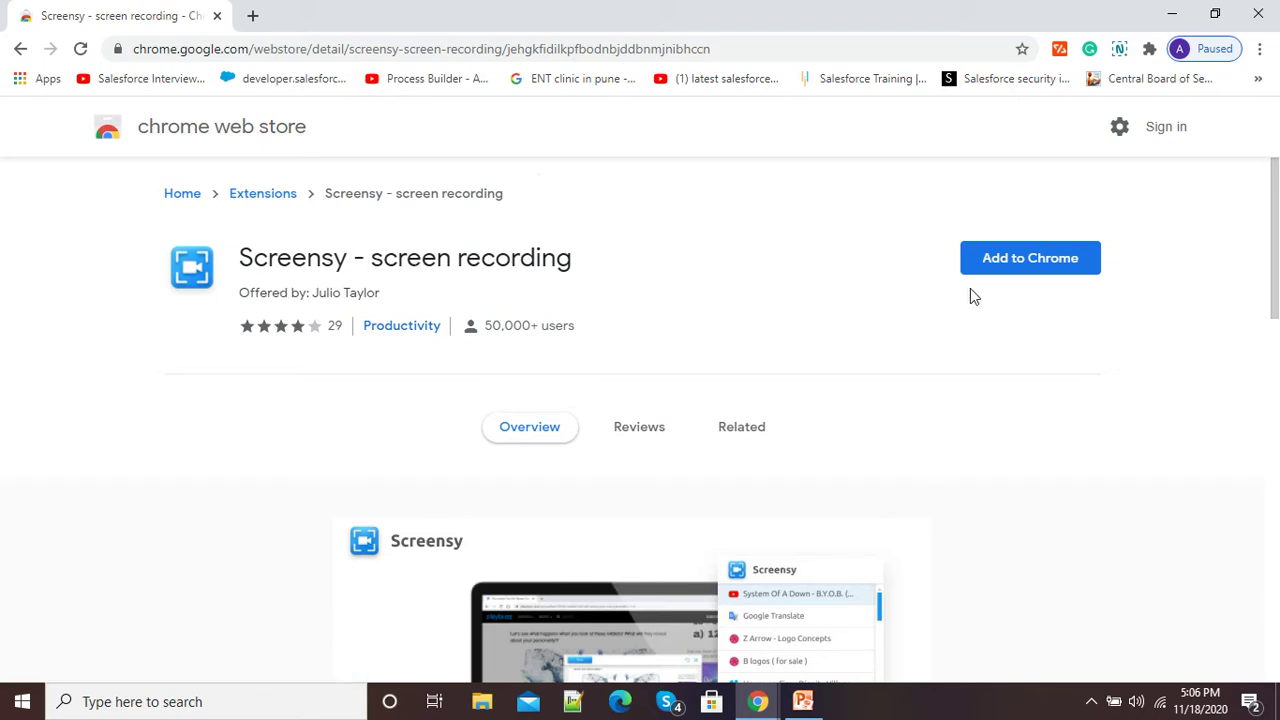
Step: Add Screensy - screen recording to Chrome, confirm the extension, and dismiss the added notice
left_click(1020, 273)
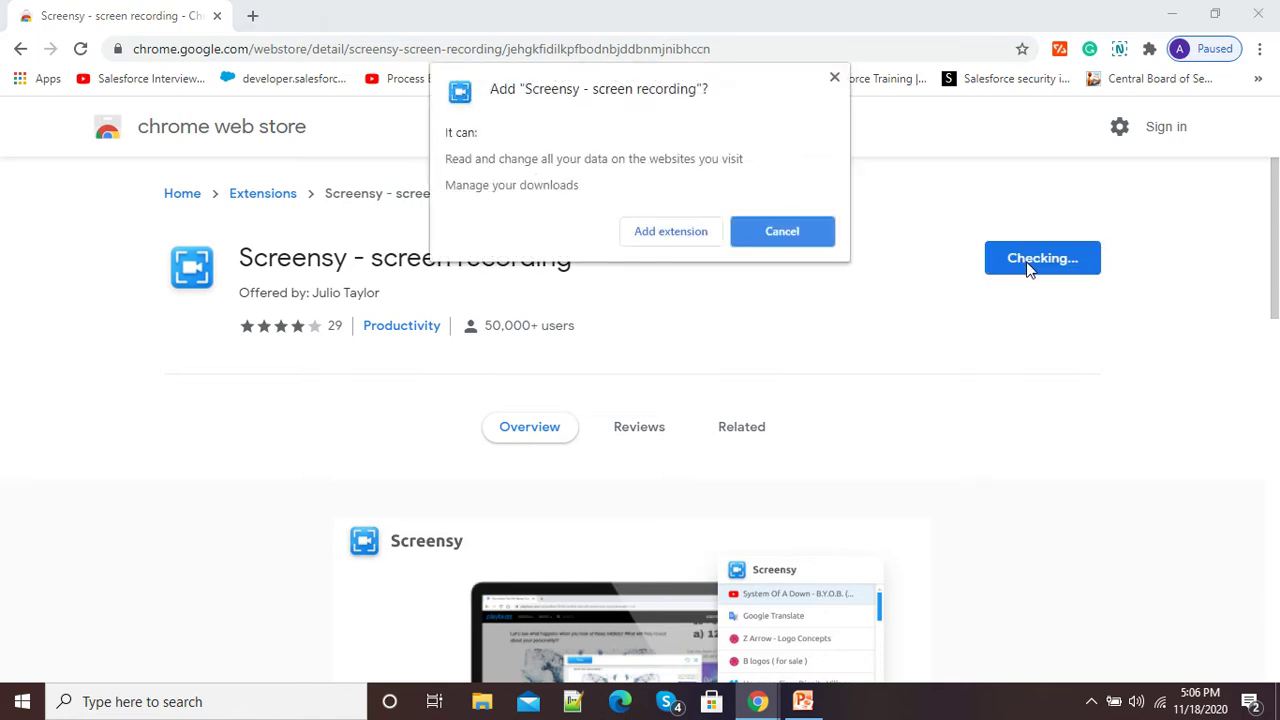
left_click(646, 240)
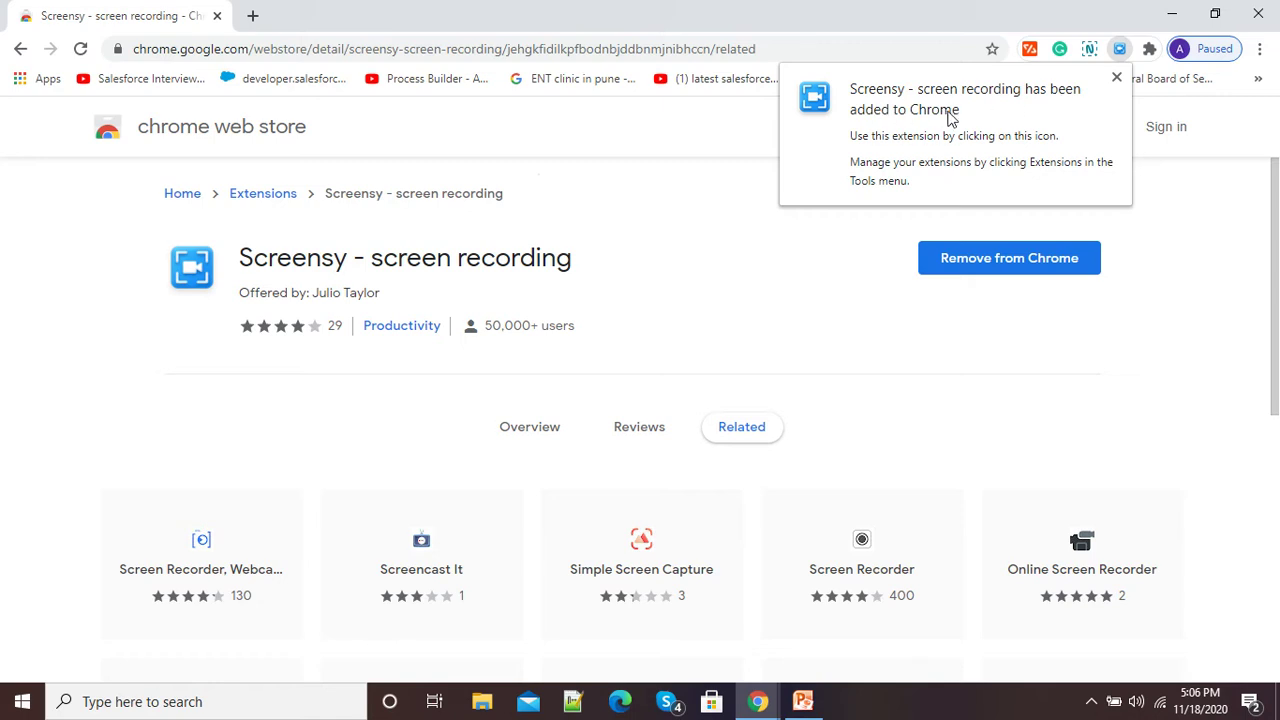
left_click(1117, 77)
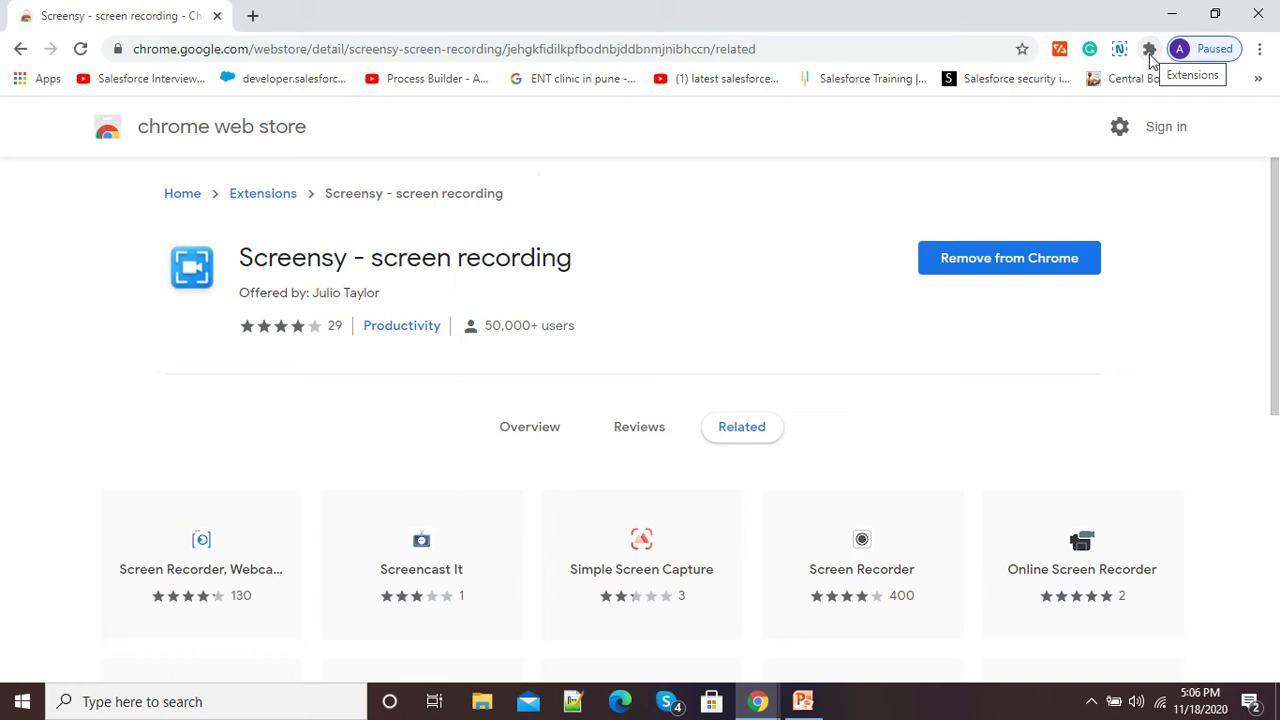
Step: Check the installed extensions list, then go back to the Screen recording search results
left_click(1150, 50)
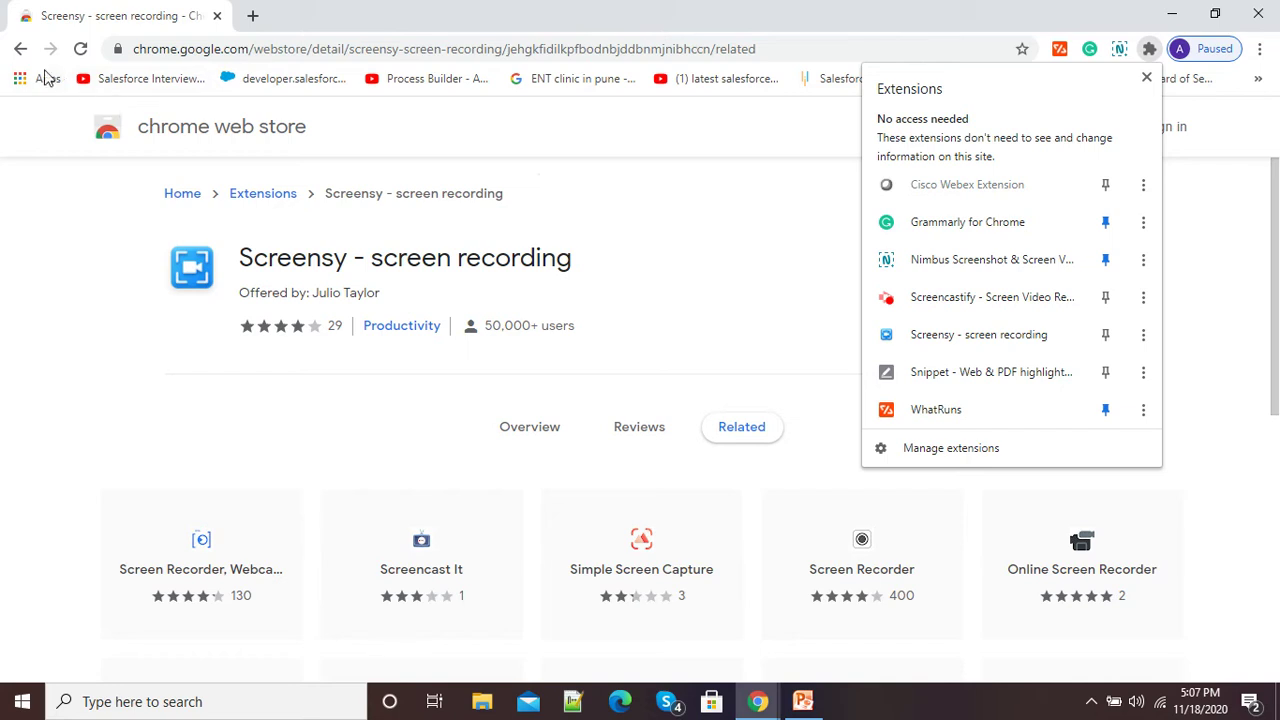
left_click(19, 51)
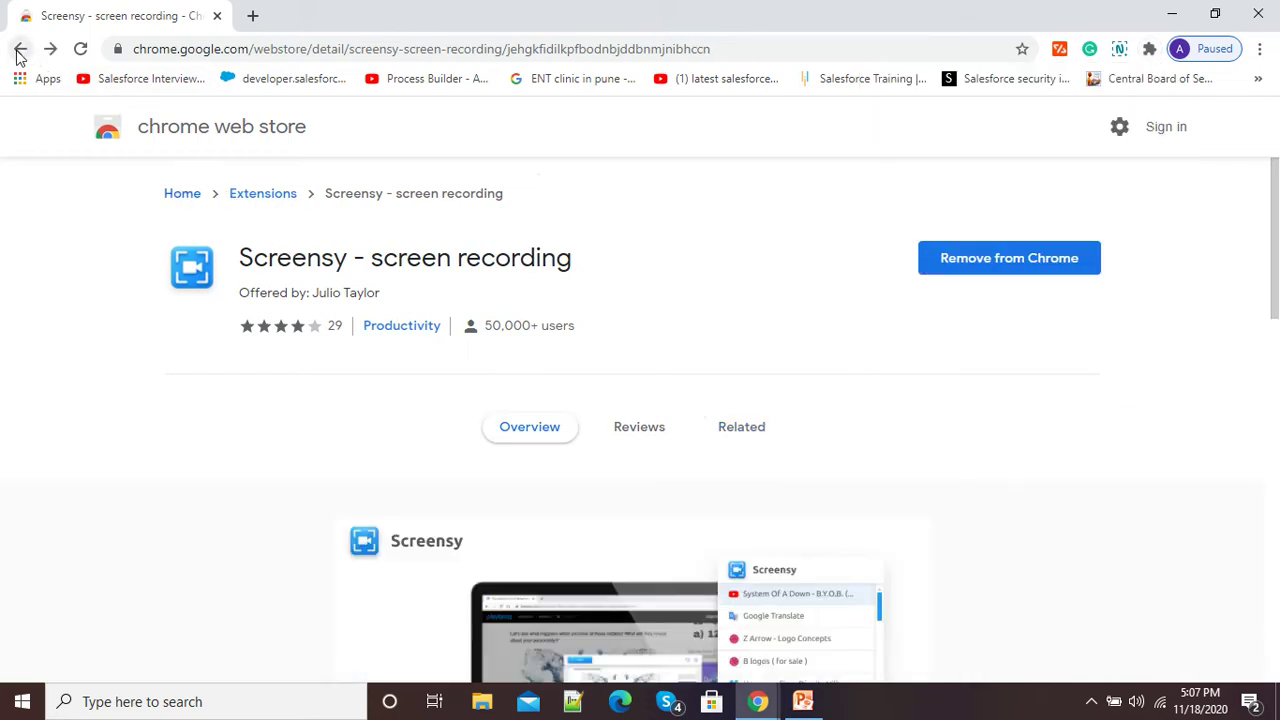
left_click(22, 52)
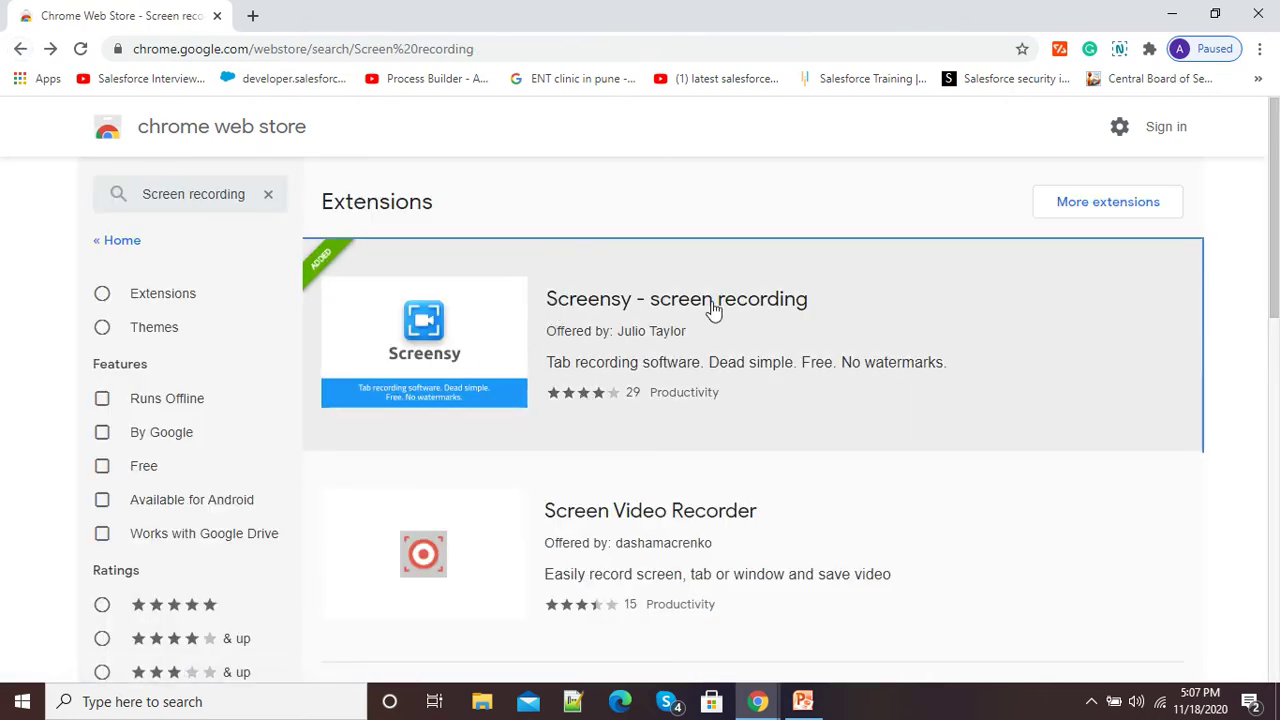
Step: Replace the store search with 'Nimbus scr' and pick the 'nimbus screenshot' suggestion
scroll(709, 409, "down", 1)
scroll(721, 440, "down", 2)
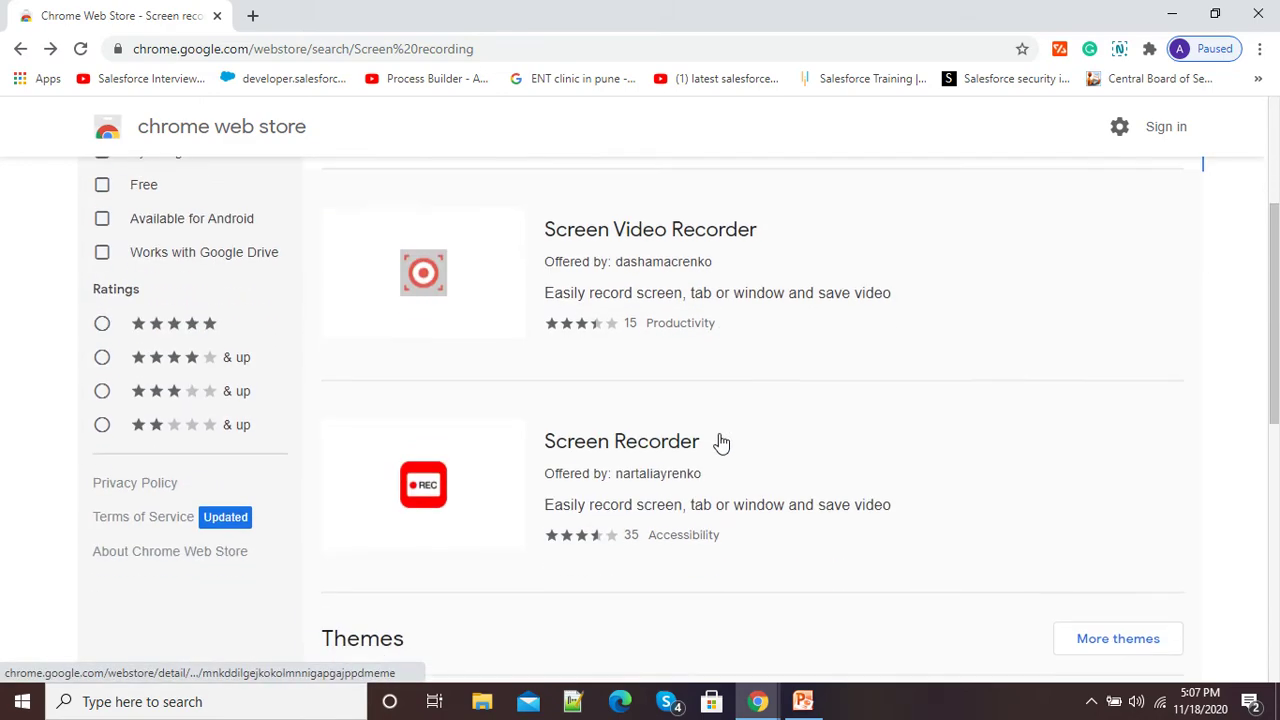
scroll(632, 460, "up", 3)
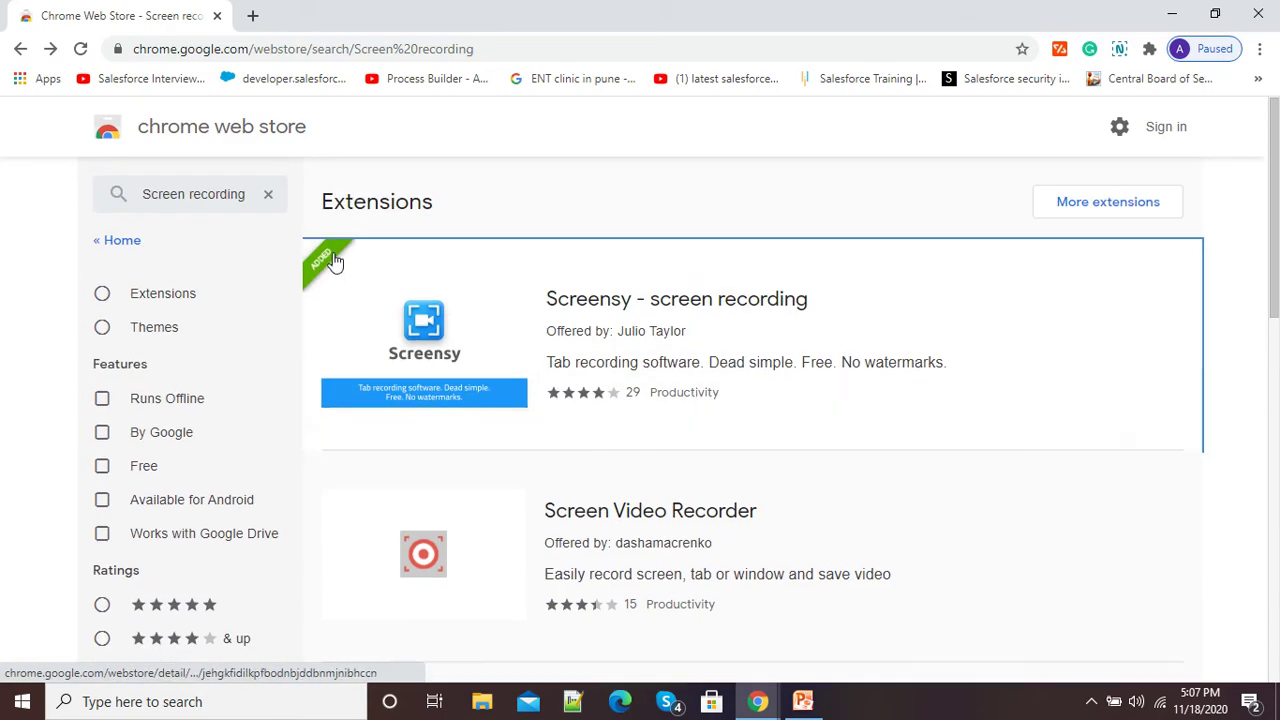
left_click_drag(252, 194, 98, 197)
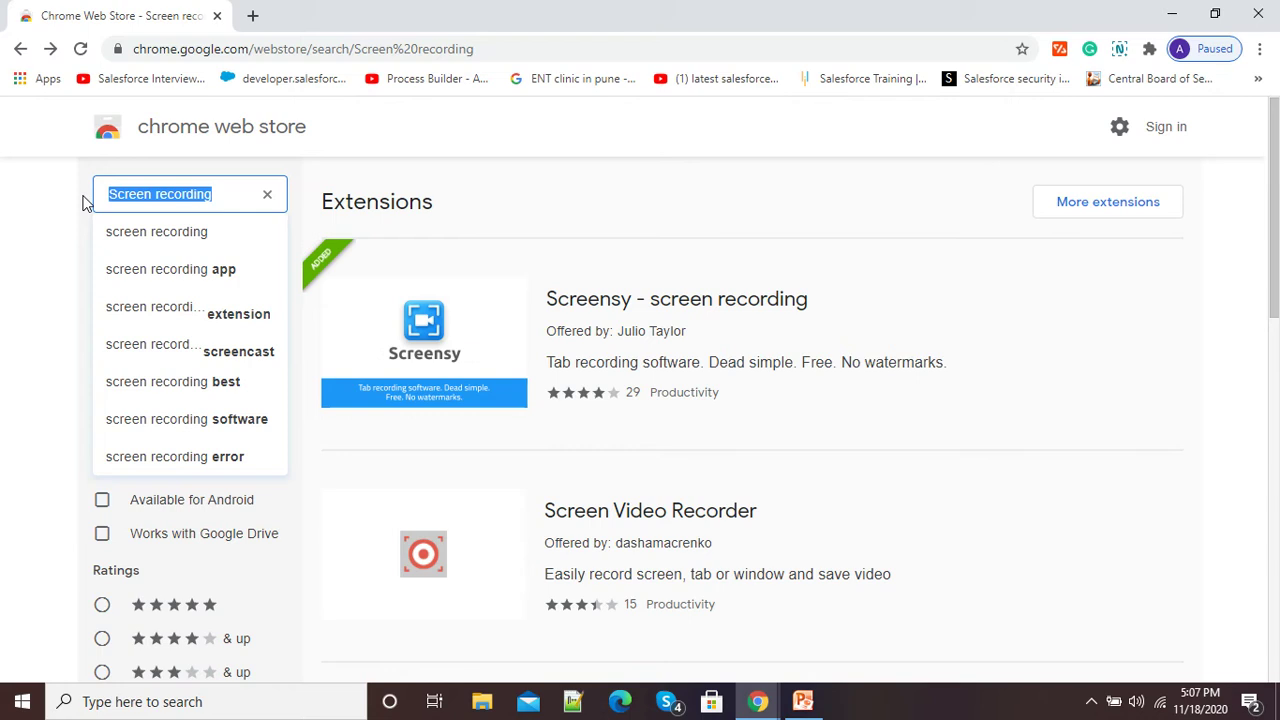
type("Nimbus")
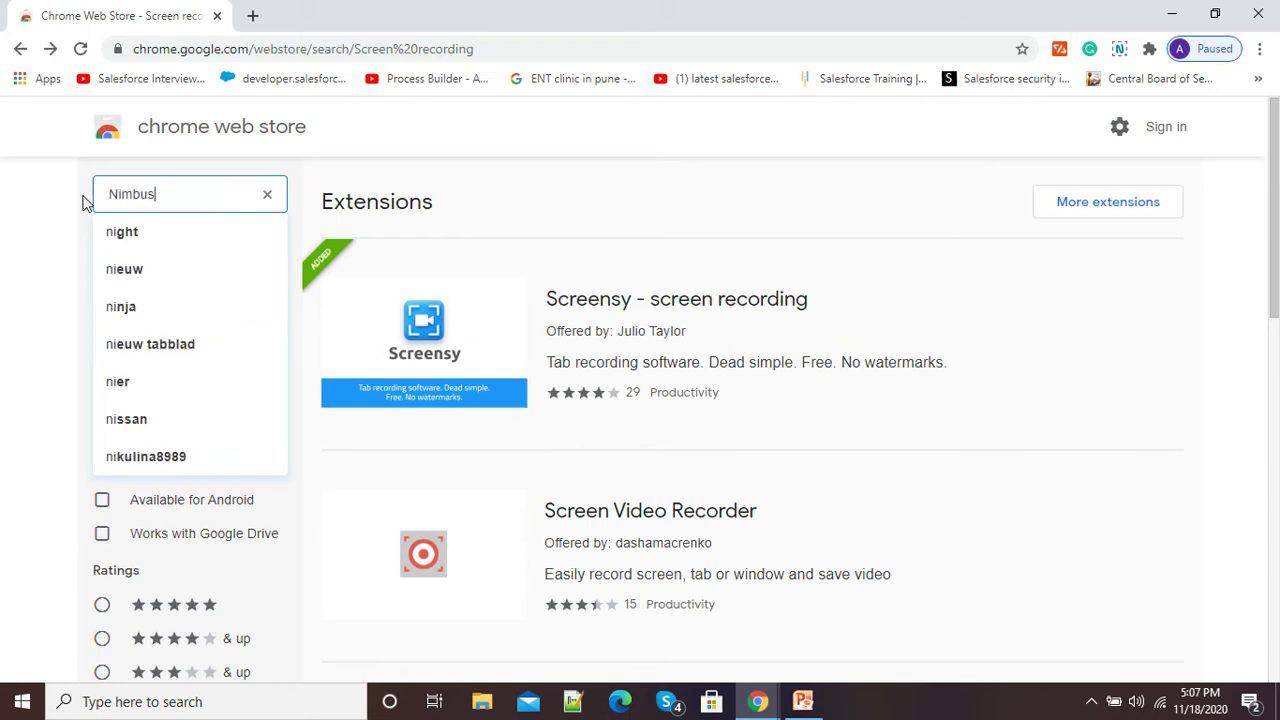
type(" scrr")
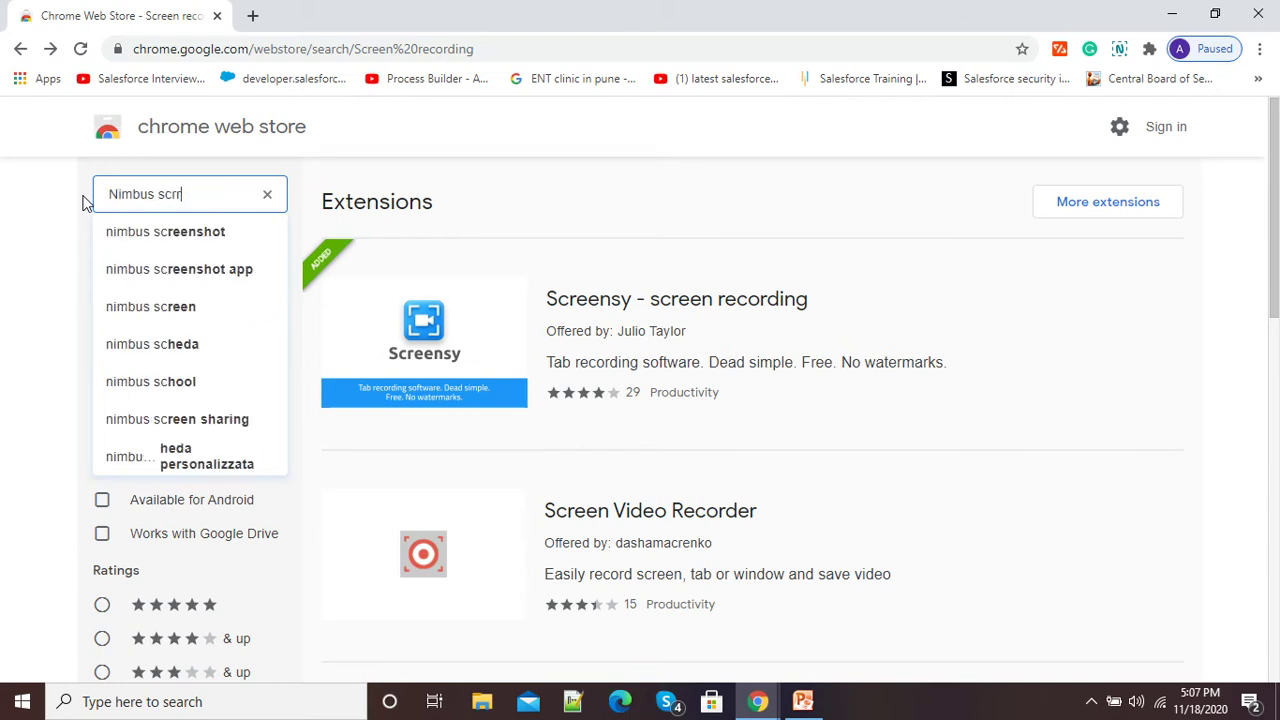
key("BackSpace")
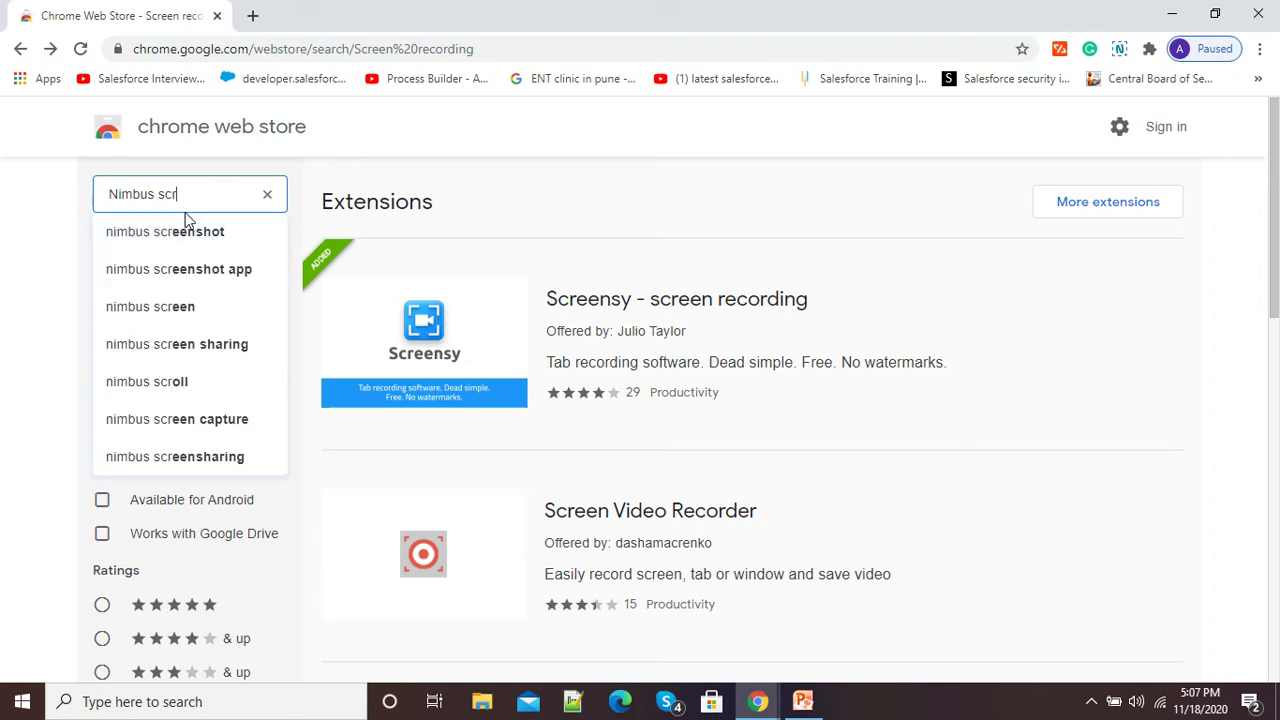
left_click(188, 232)
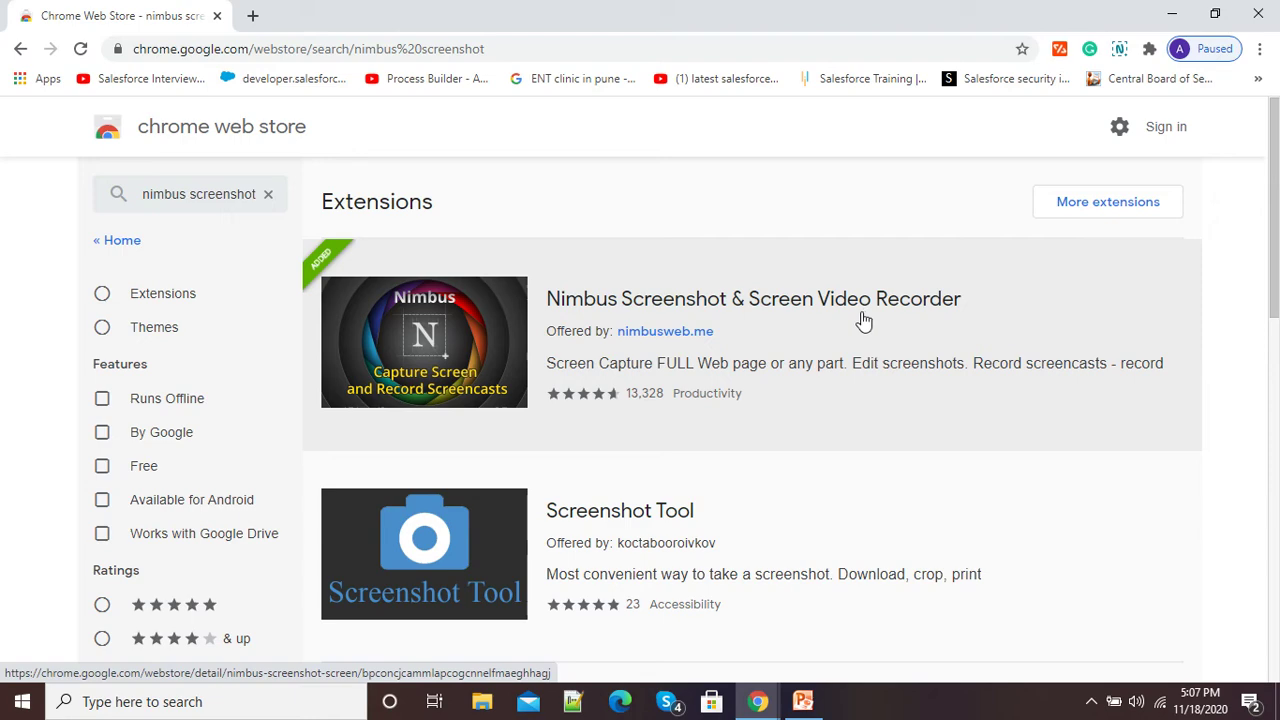
left_click(468, 340)
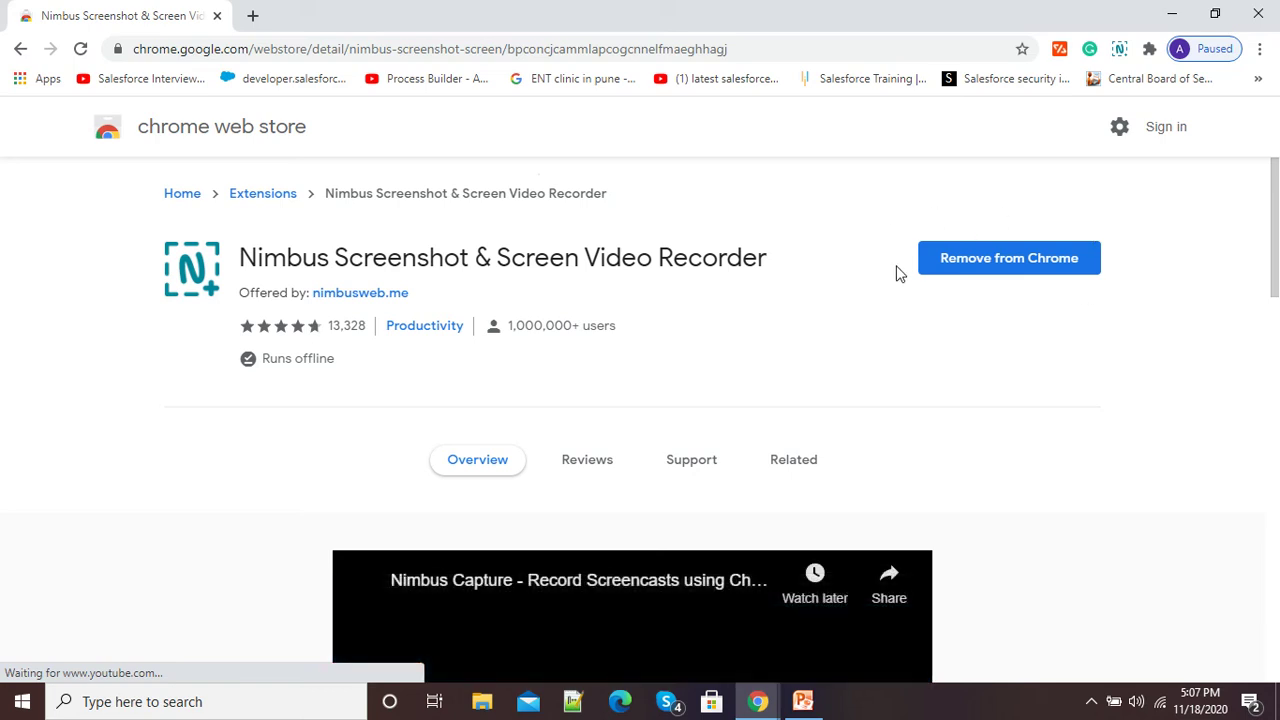
left_click(1149, 49)
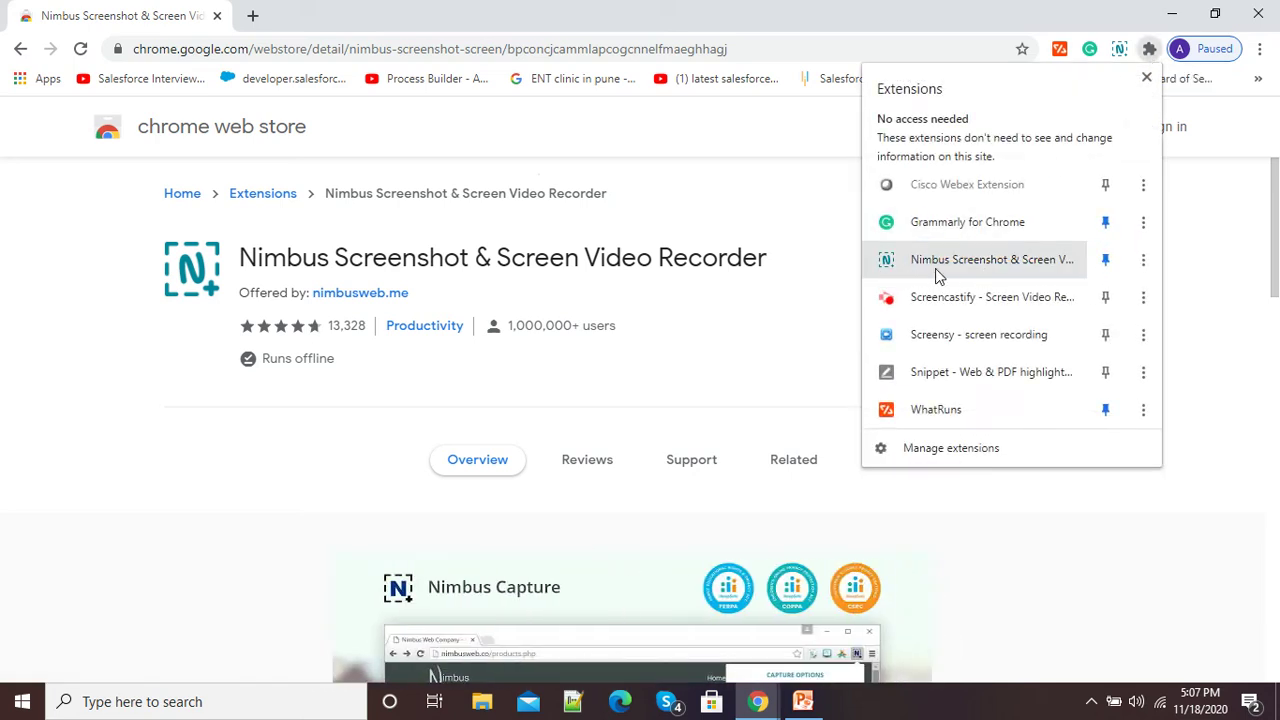
left_click(958, 280)
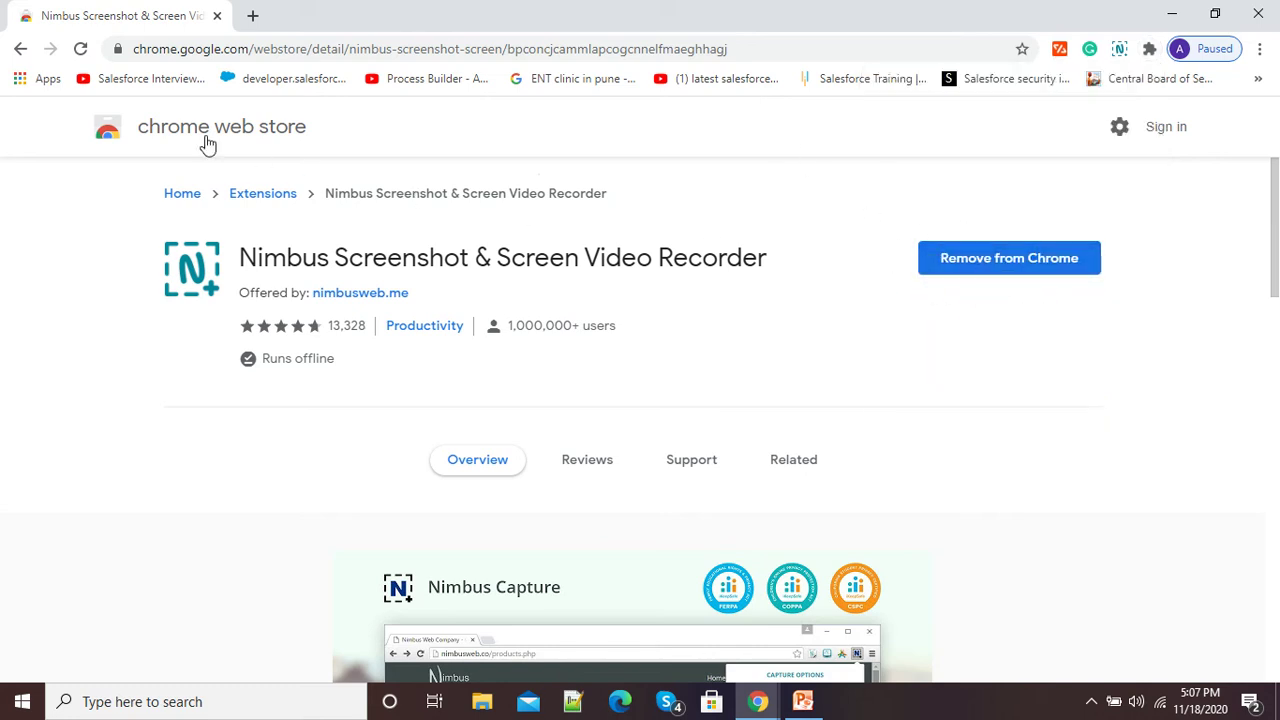
left_click(21, 50)
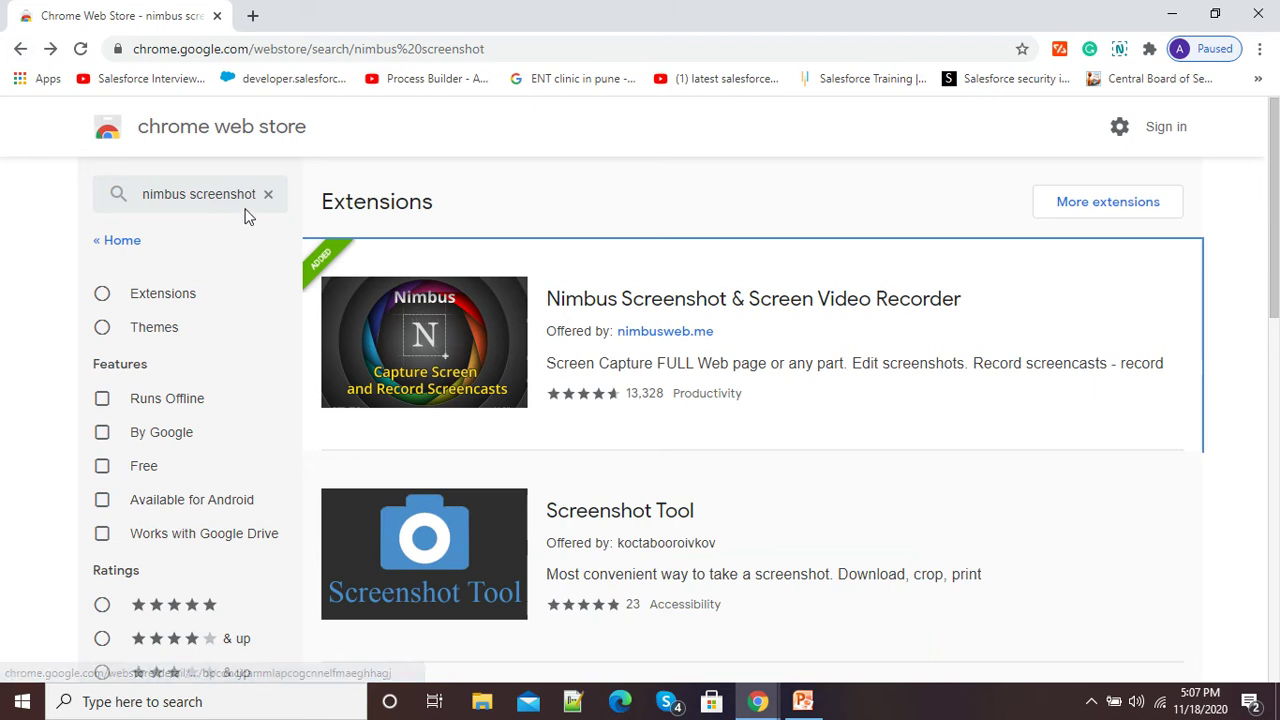
Step: Replace the store search text with 'screencastify' and run the search
left_click_drag(255, 196, 70, 204)
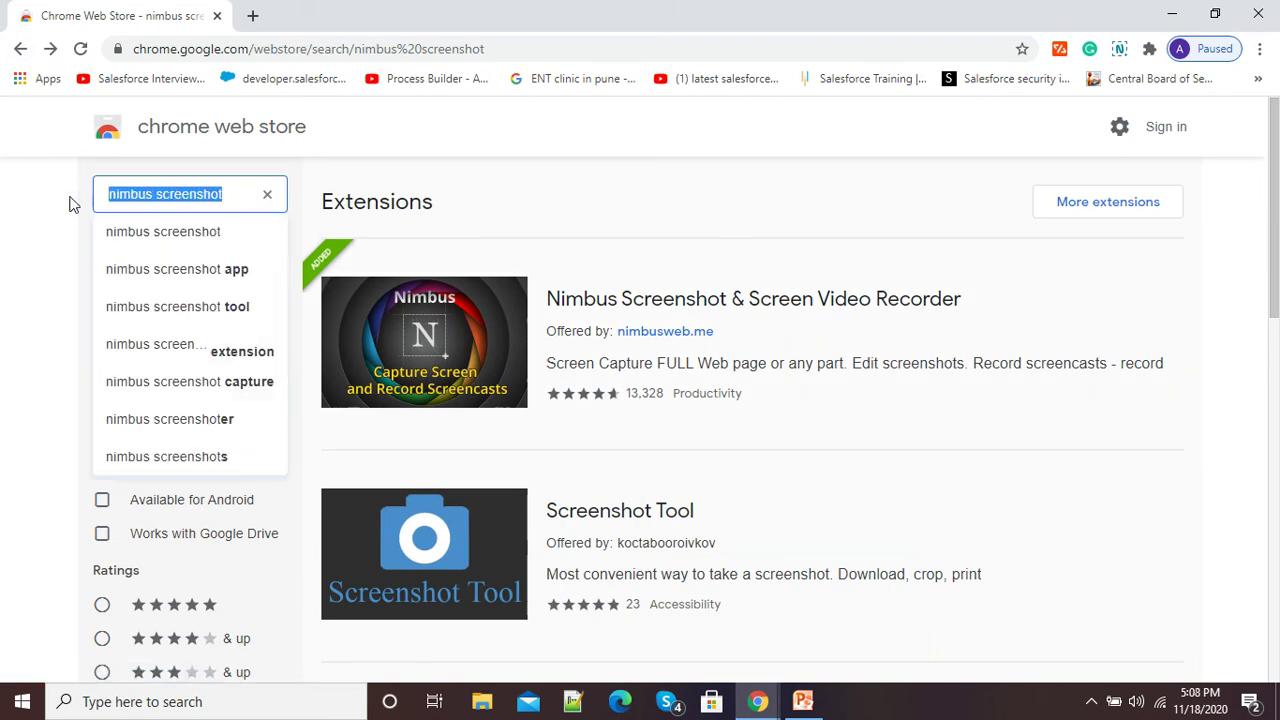
type("screencas")
type("t")
type("t")
key("BackSpace")
type("ify")
key("Return")
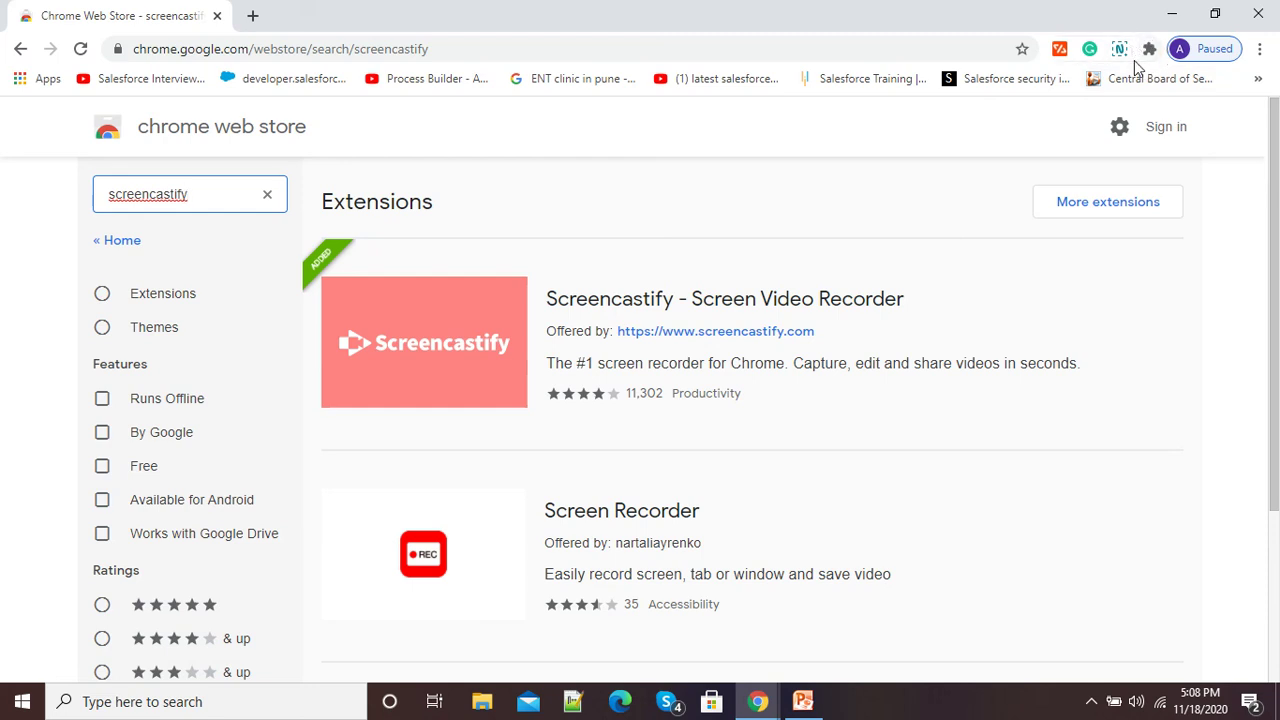
left_click(1150, 50)
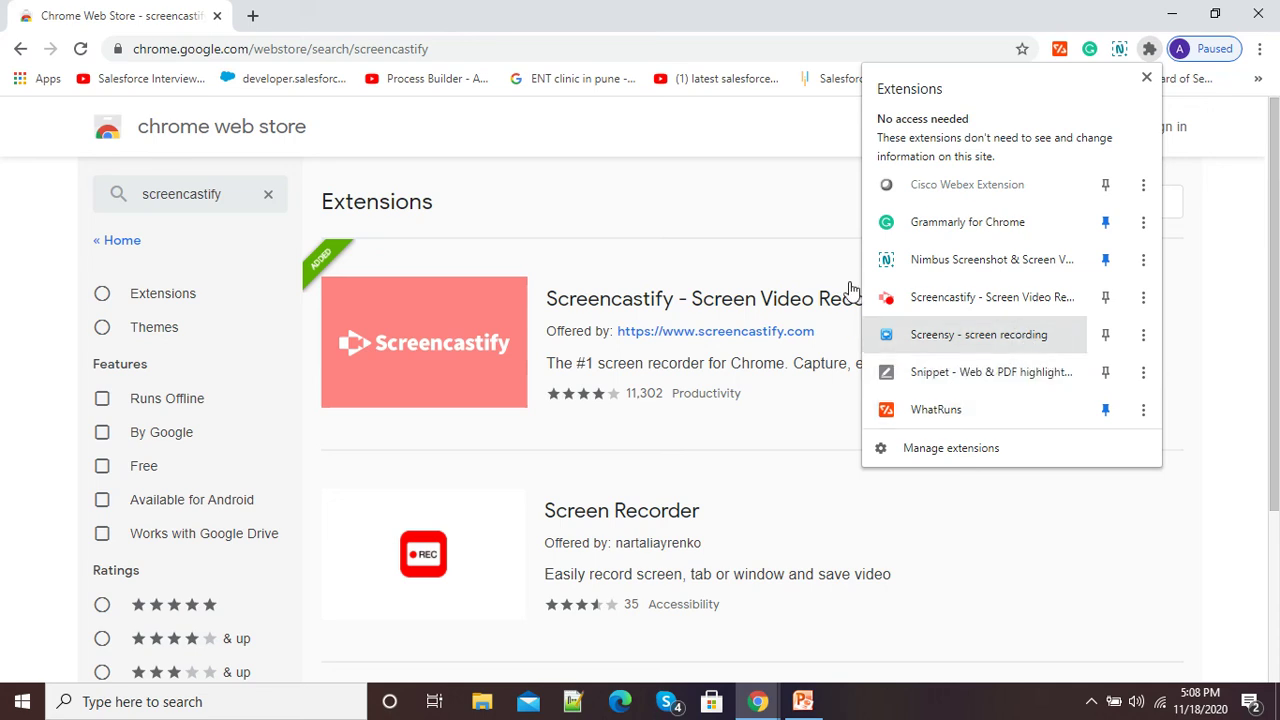
left_click(762, 151)
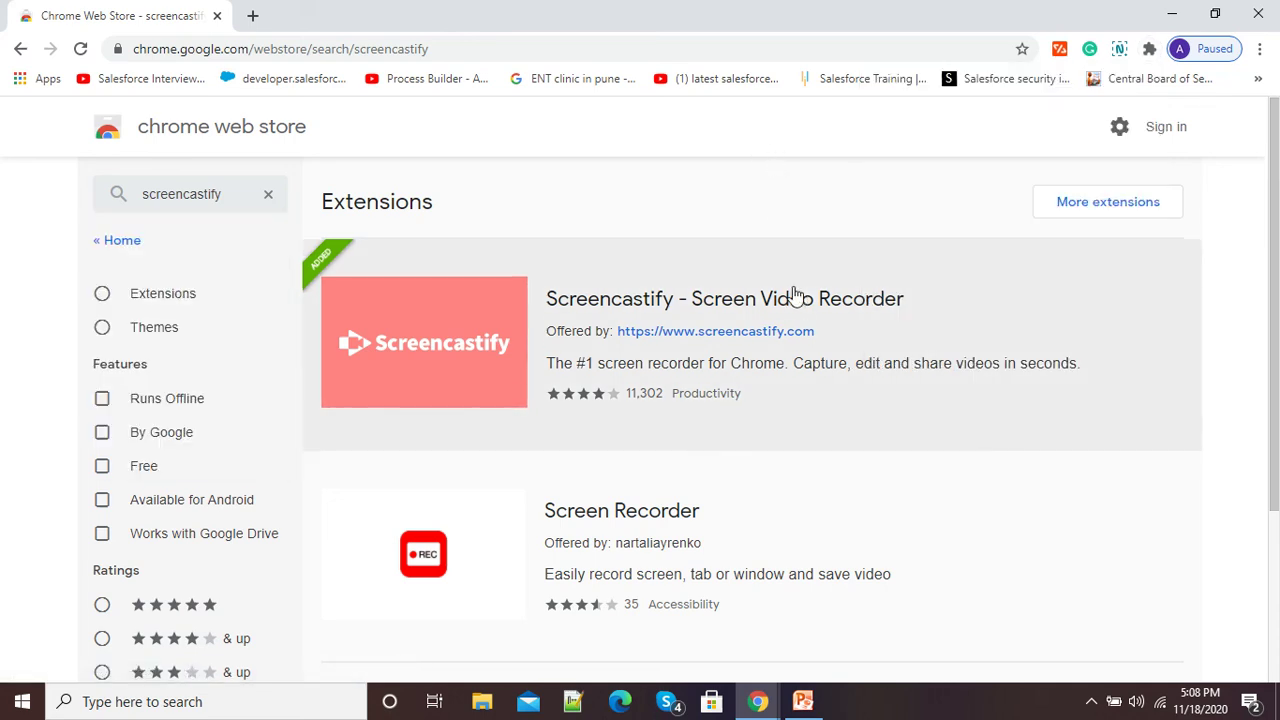